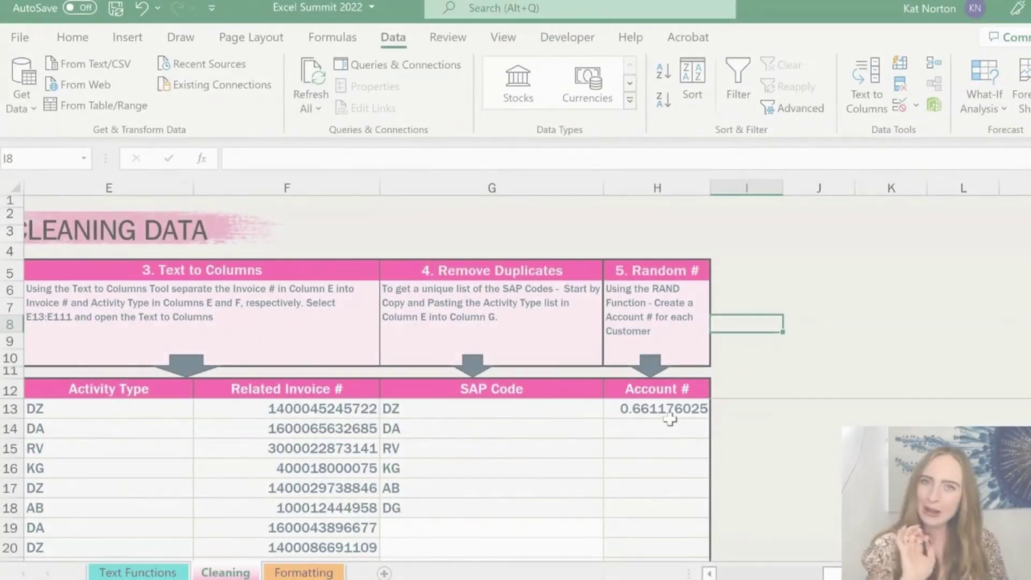
Switch from the Cleaning sheet to the Formatting sheet with Ctrl+Page Down
key("ctrl+Page_Down")
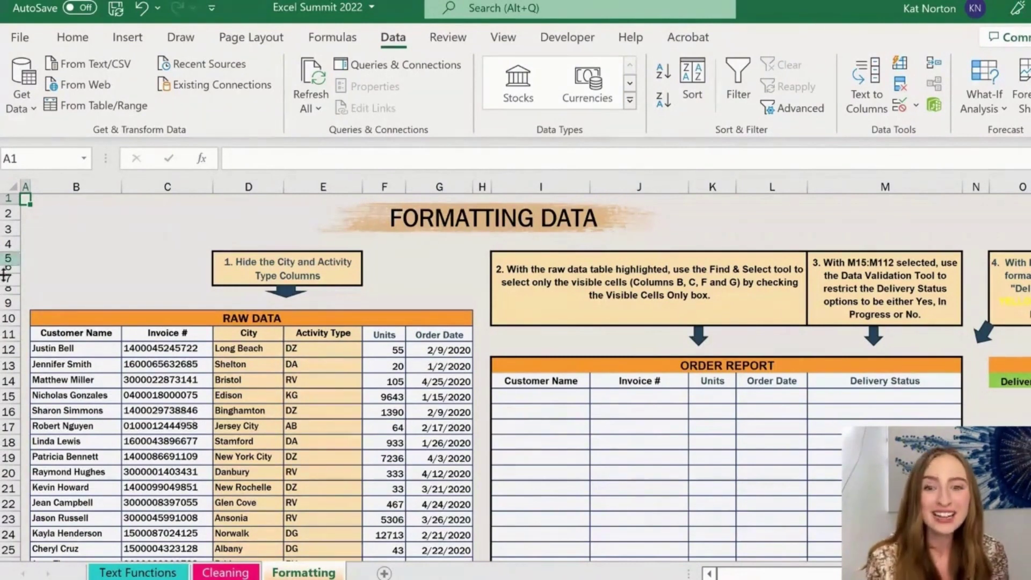
left_click(76, 333)
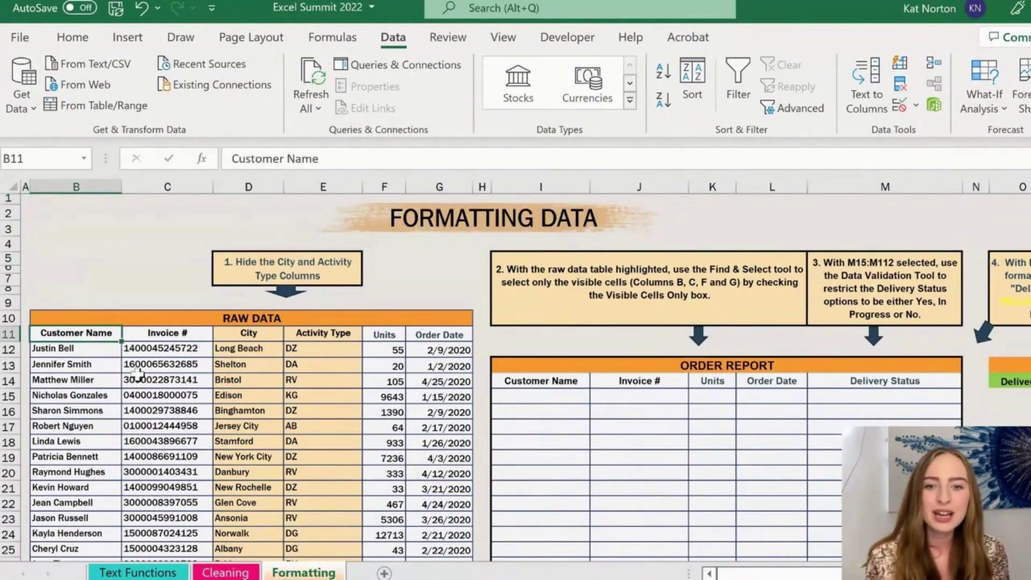
scroll(173, 396, "up", 1)
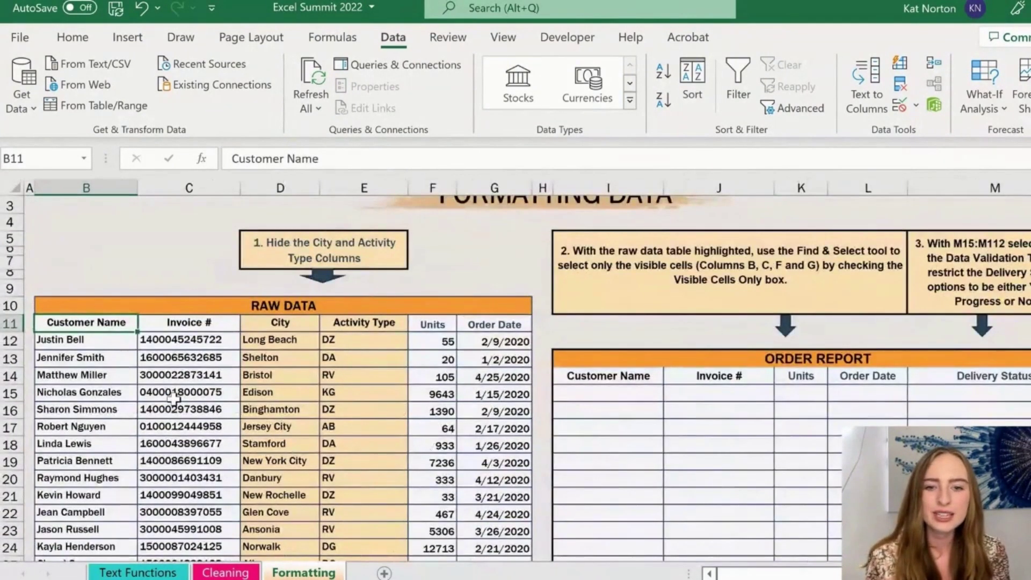
scroll(237, 306, "up", 1)
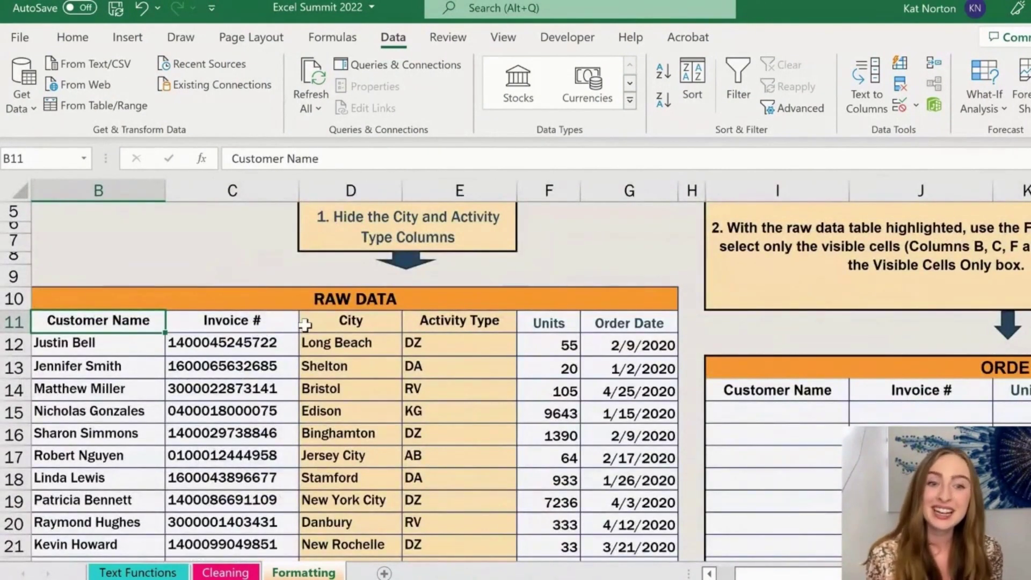
key("Right")
key("Right")
key("Right")
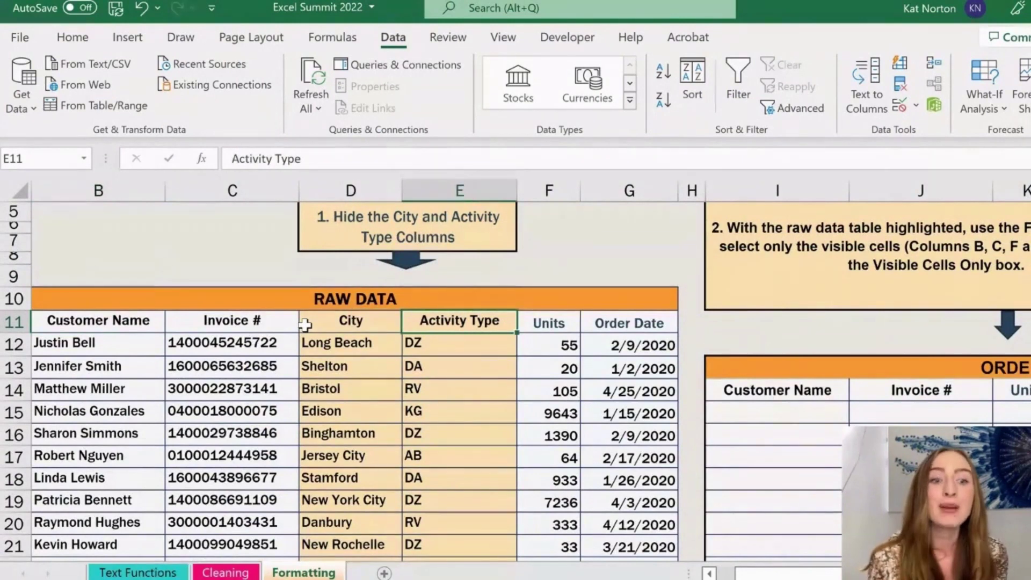
key("Right")
key("Right")
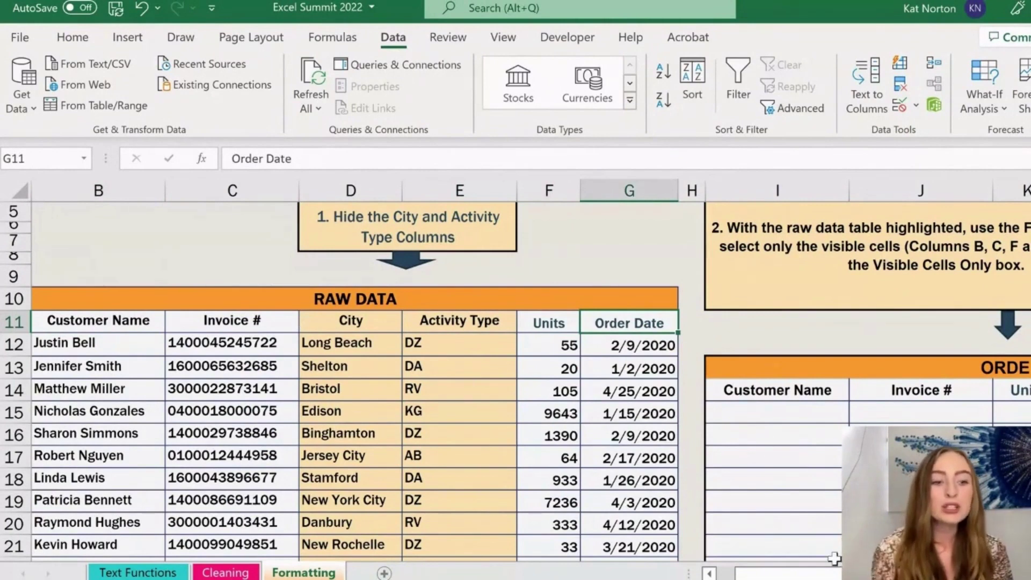
left_click_drag(819, 573, 834, 573)
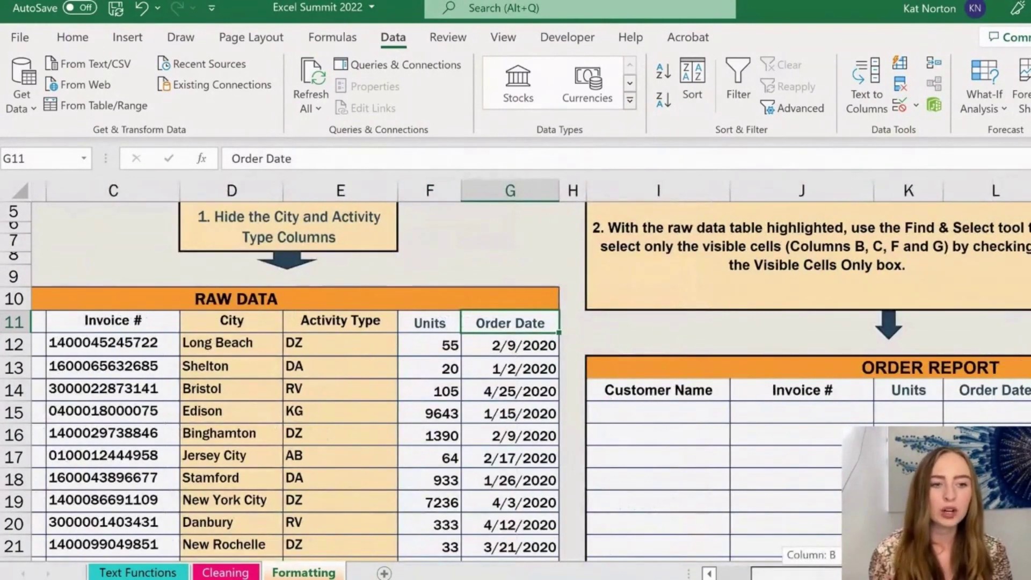
scroll(516, 405, "right", 1)
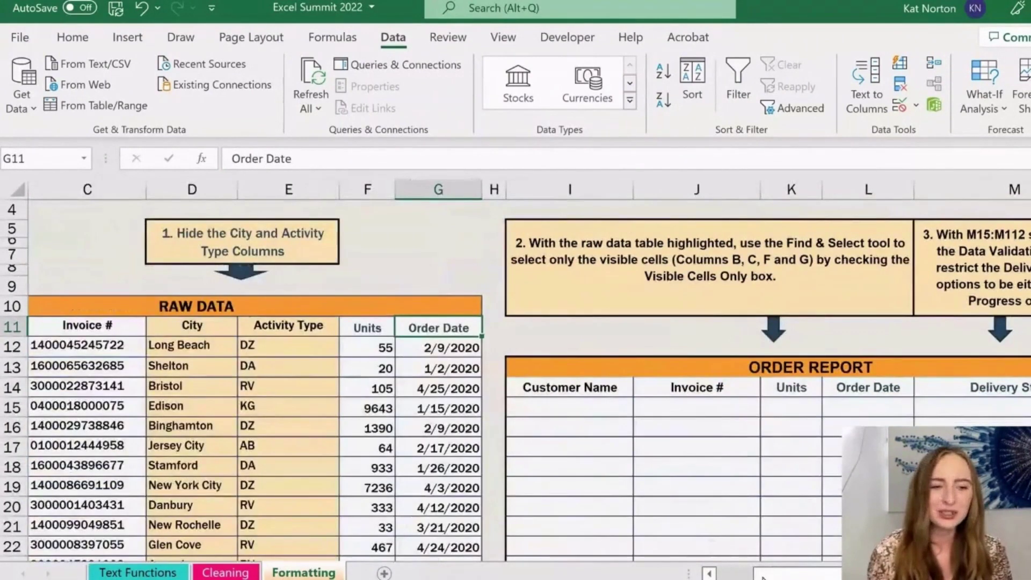
left_click_drag(755, 574, 731, 577)
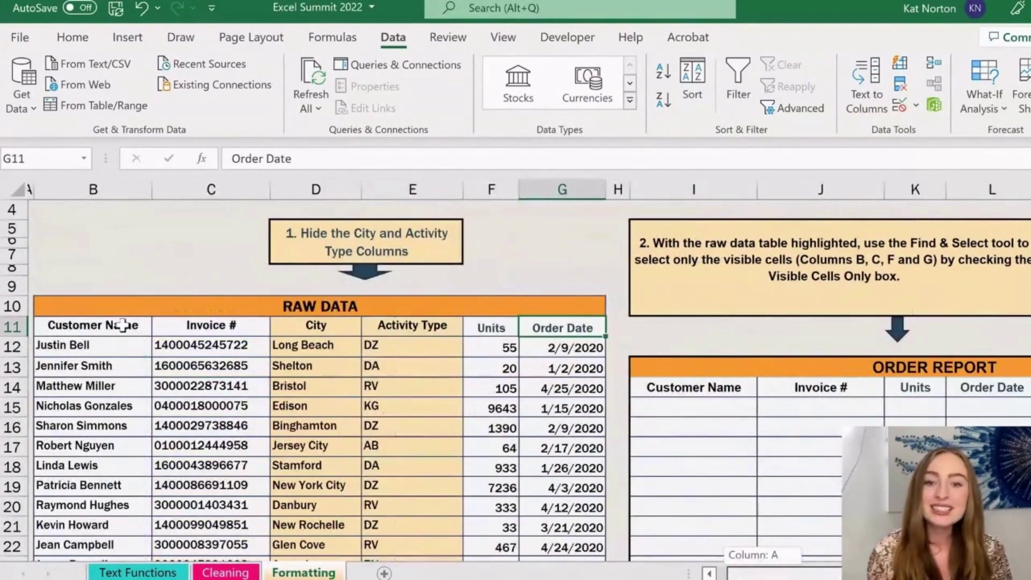
key("ctrl+Left")
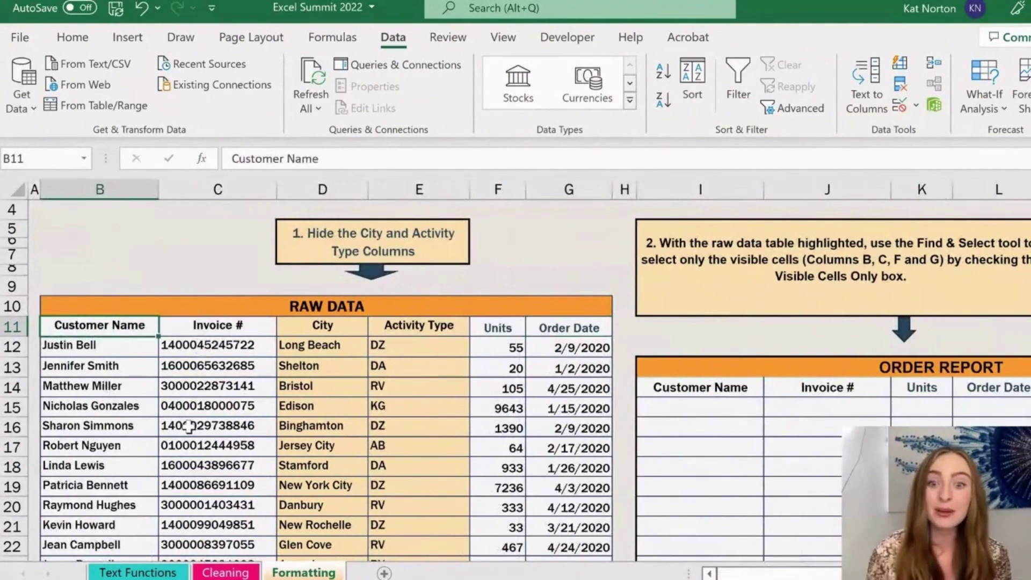
key("Right")
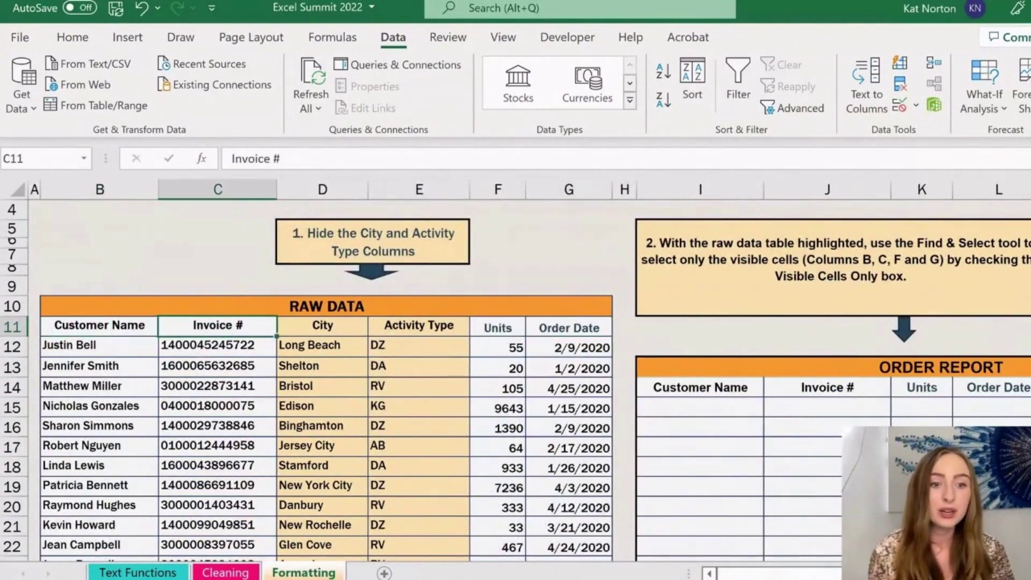
left_click(738, 389)
left_click(812, 388)
left_click(918, 387)
left_click(1003, 389)
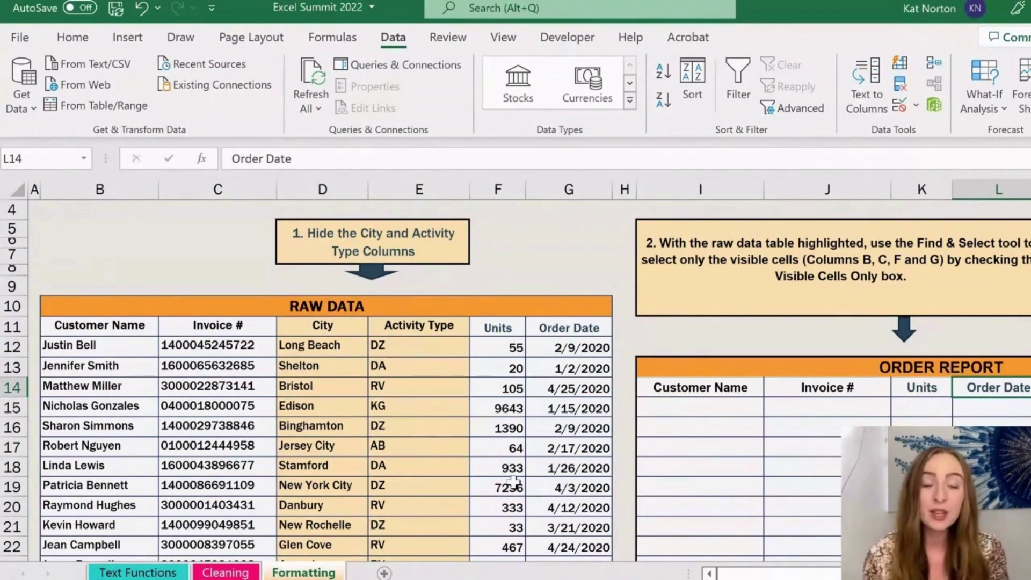
left_click_drag(351, 179, 408, 222)
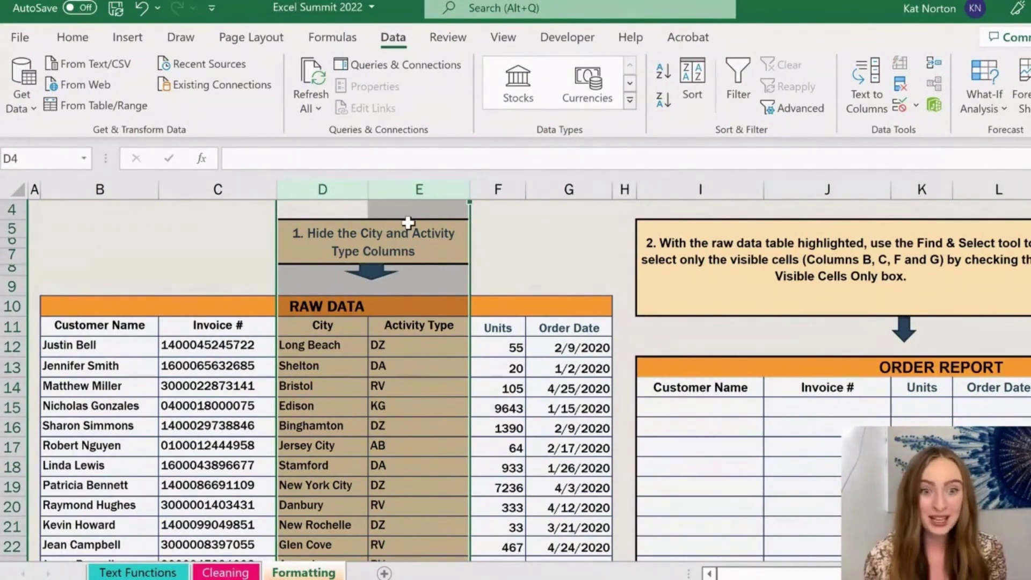
Hide the selected City and Activity Type columns (D and E) with Ctrl+0
key("ctrl+0")
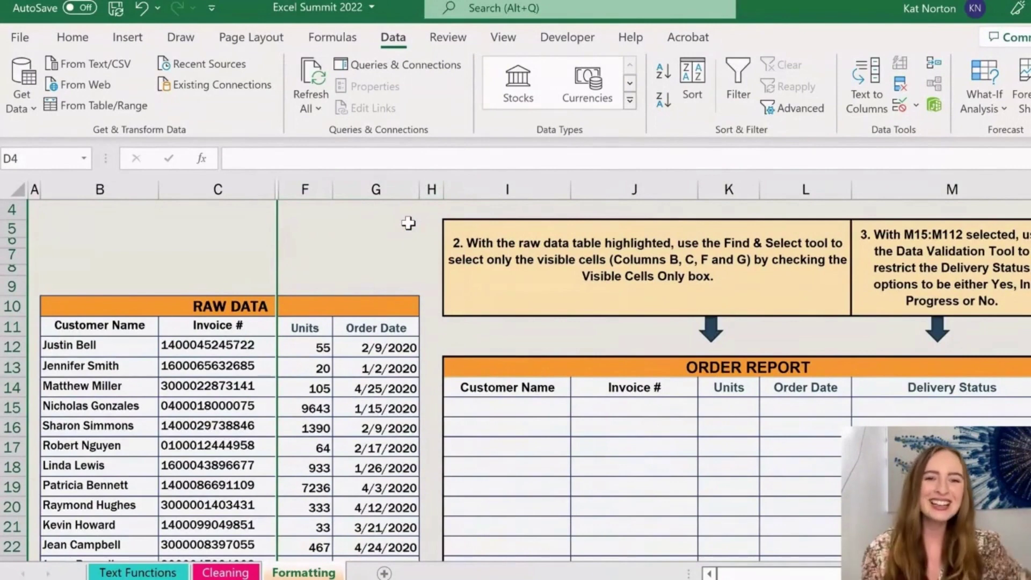
left_click(353, 385)
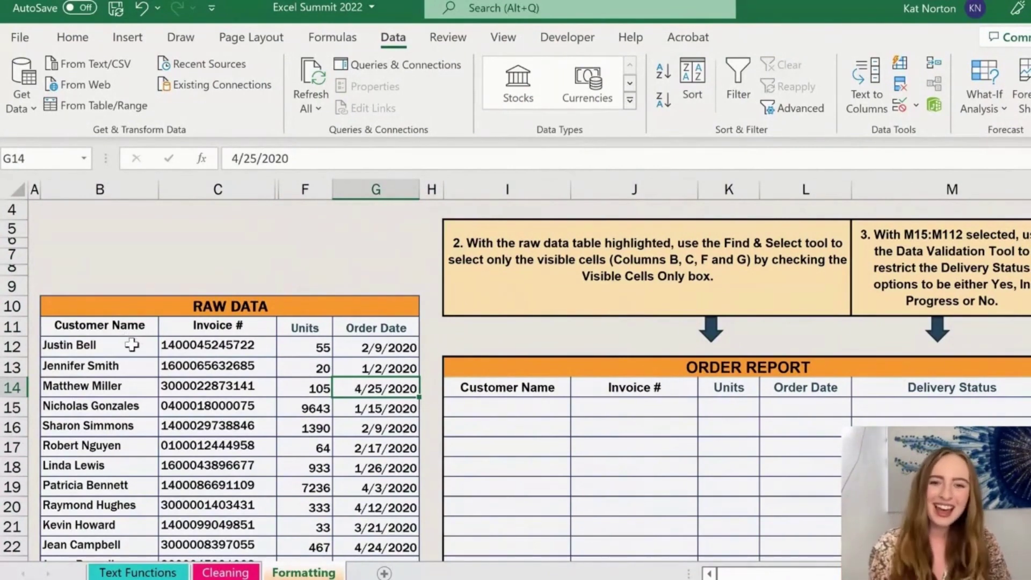
Compare the visible raw data headers against the Order Report headers
left_click(139, 325)
key("Right")
key("Right")
key("Right")
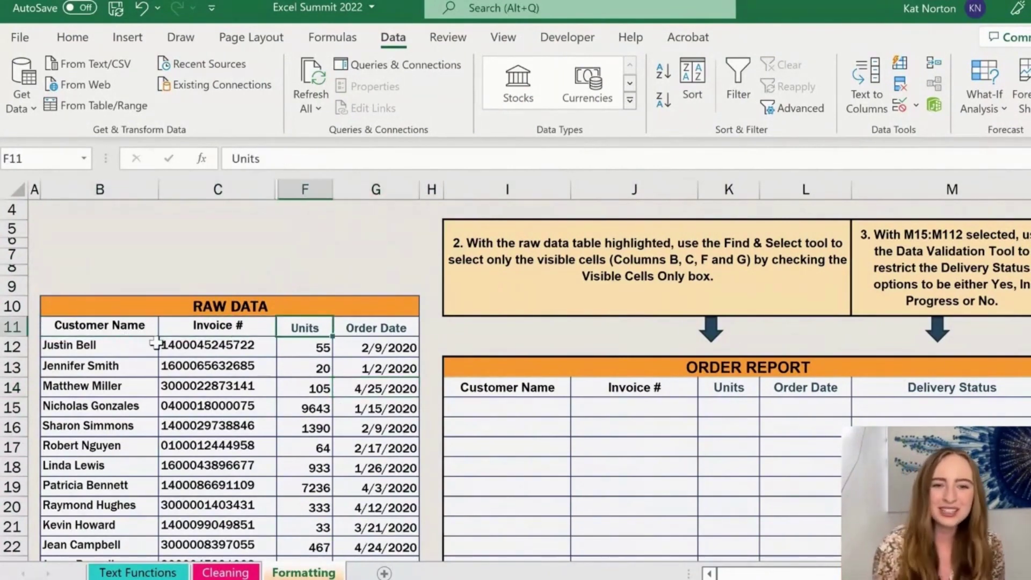
left_click(460, 389)
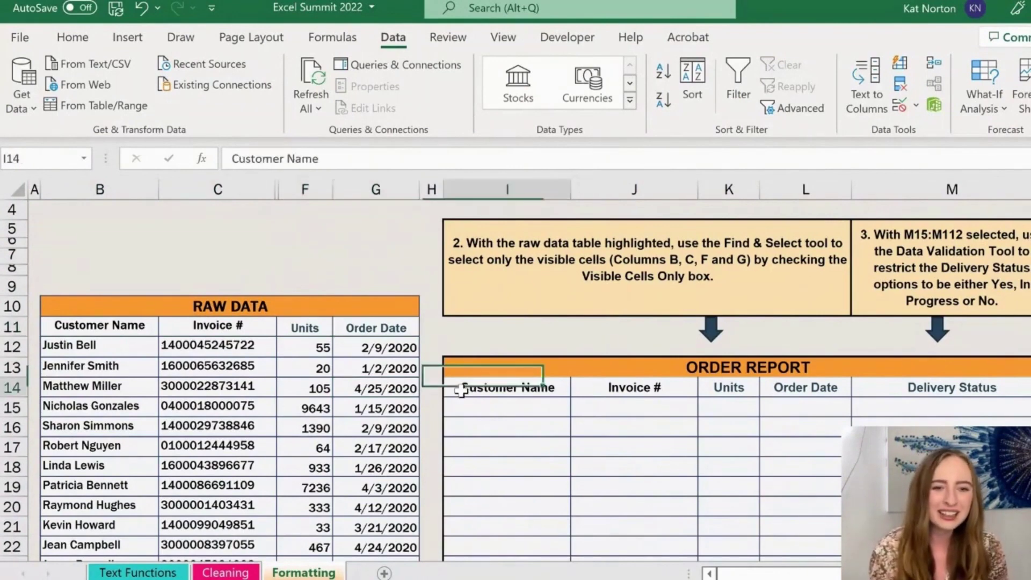
key("Right")
key("Right")
key("Right")
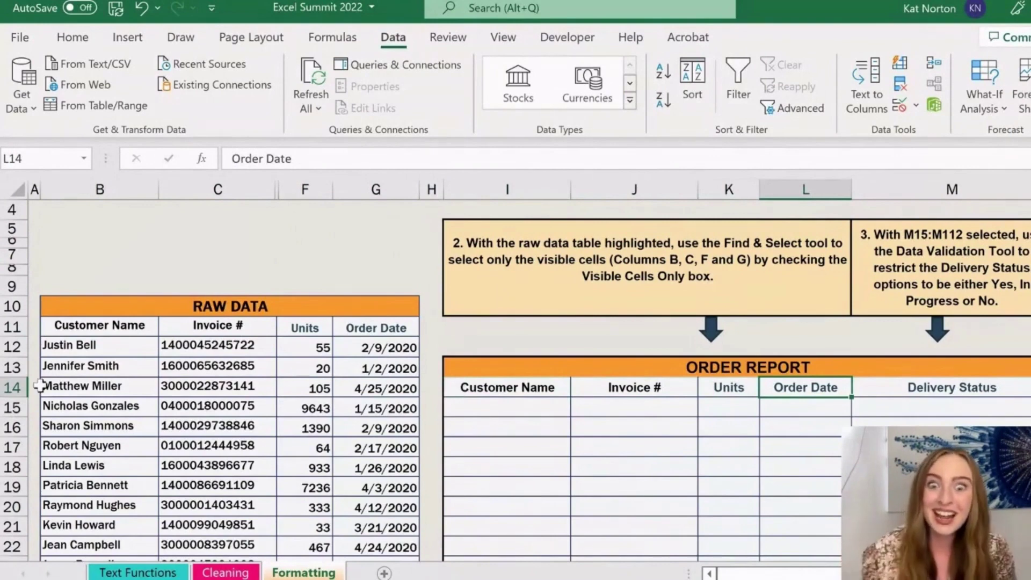
Copy the raw data block from B12 and paste it into the Order Report at I15
left_click(88, 351)
key("ctrl+shift+Right")
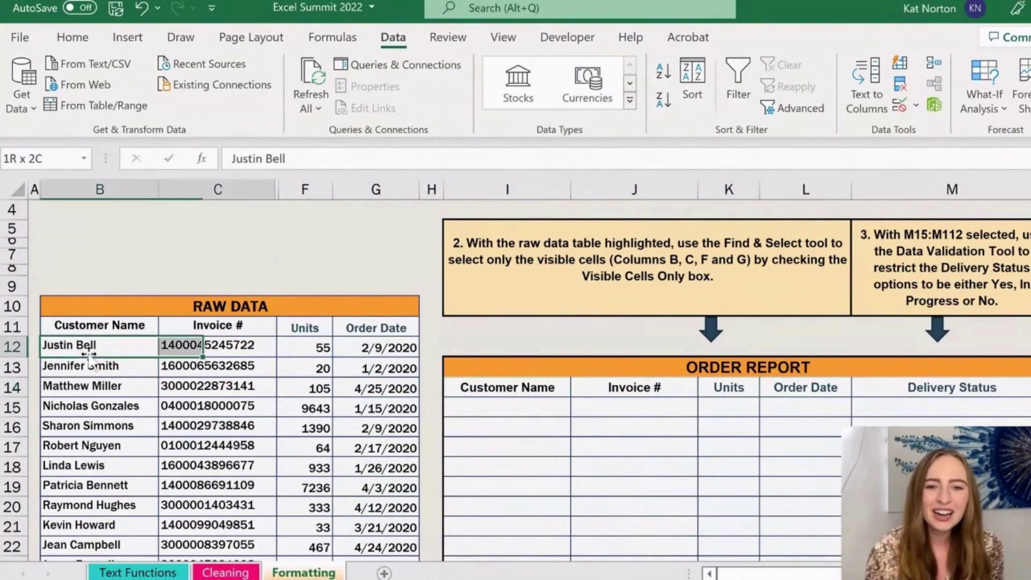
key("ctrl+shift+Down")
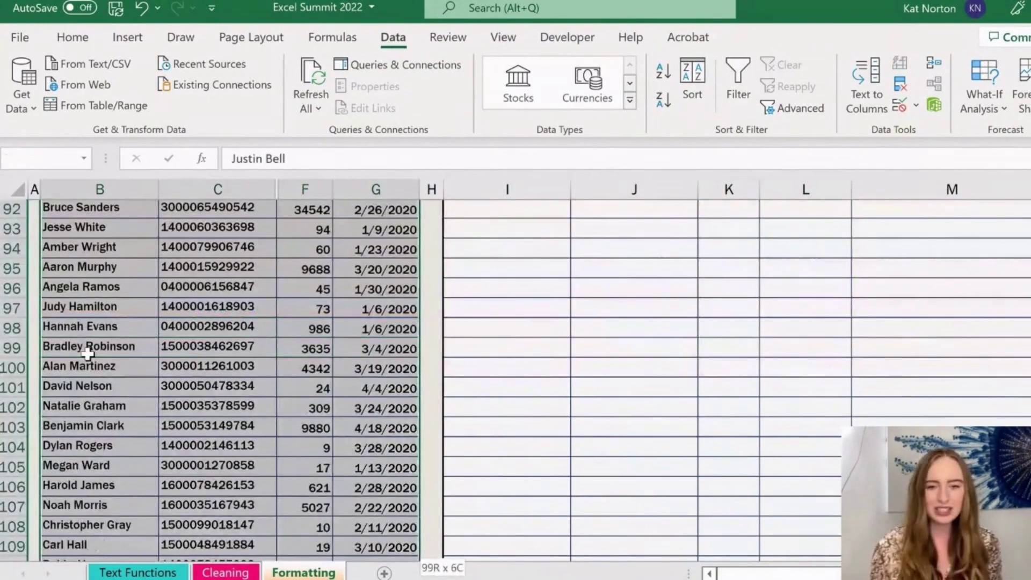
key("ctrl+c")
scroll(288, 227, "down", 1)
left_click(479, 220)
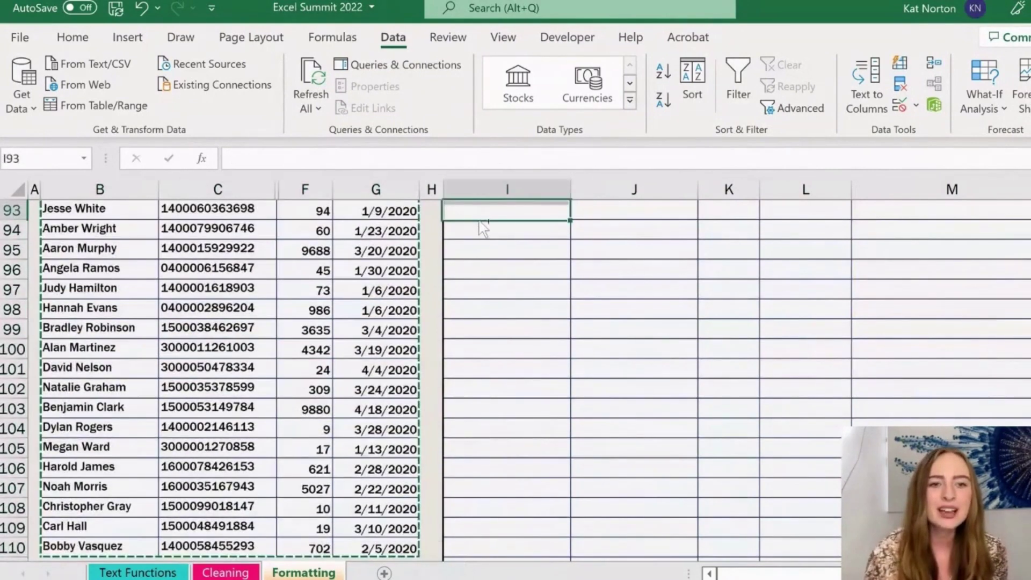
key("ctrl+Up")
key("Down")
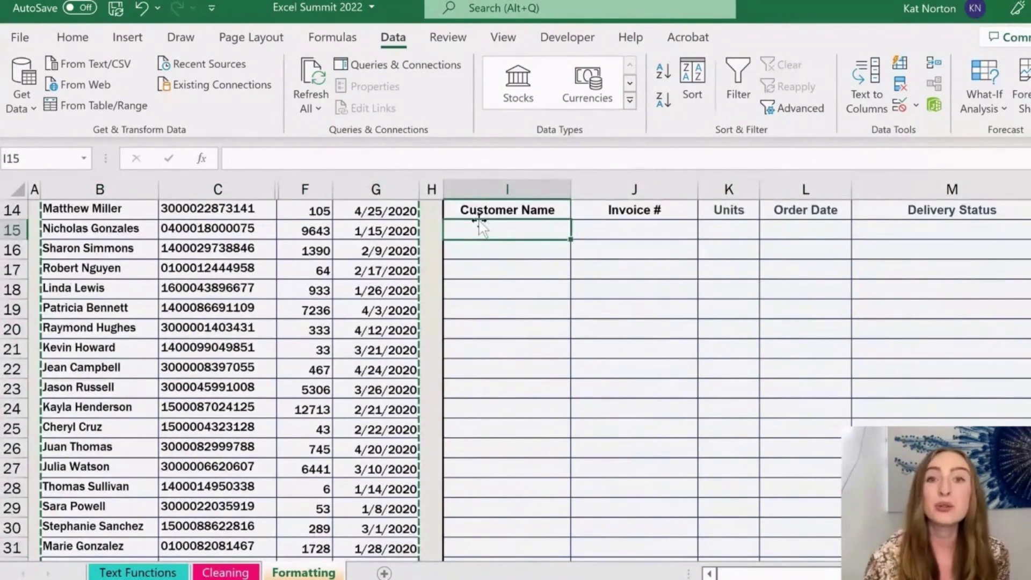
key("ctrl+v")
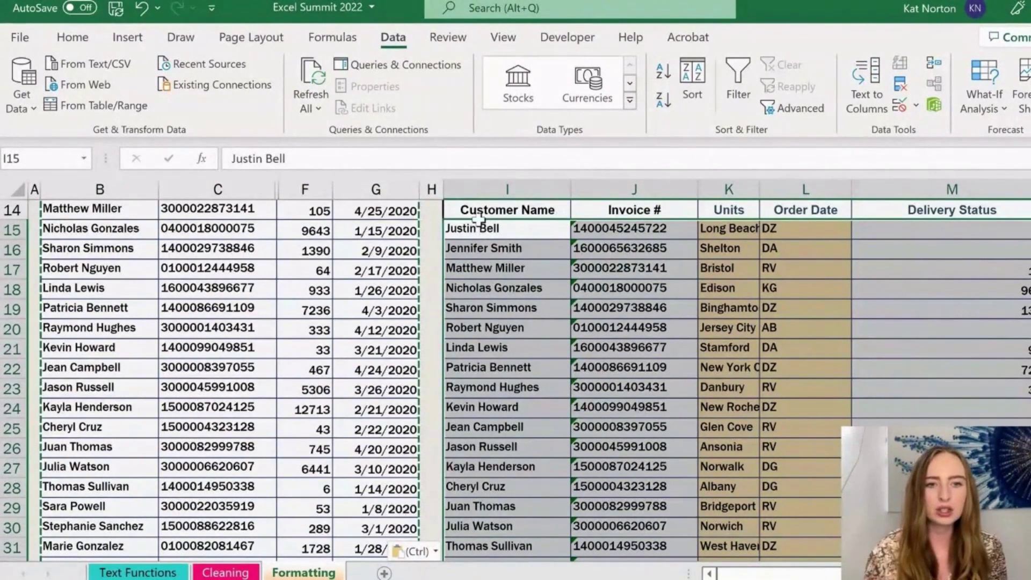
Undo the paste that brought in the hidden City and activity columns
key("ctrl+z")
key("ctrl+z")
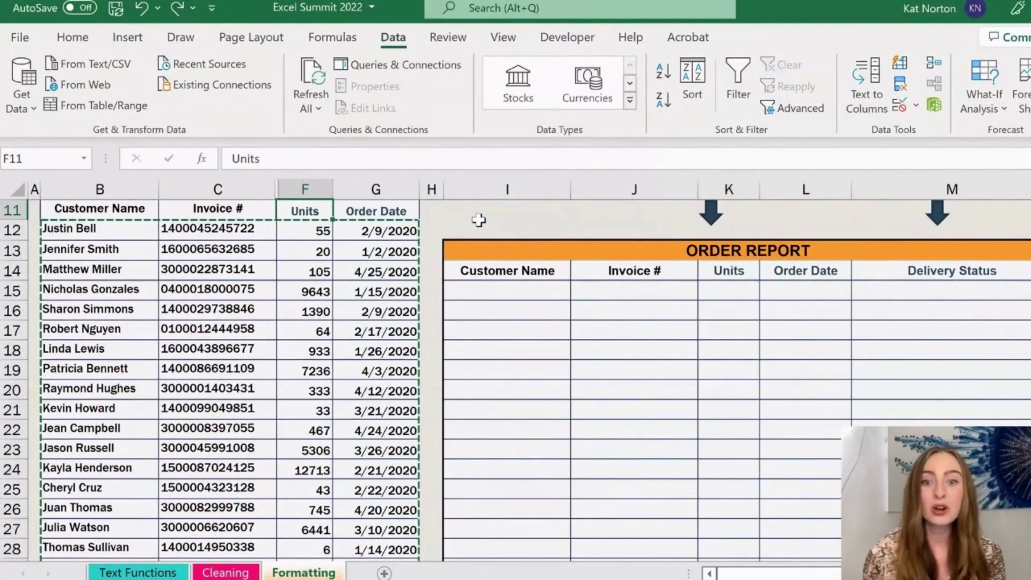
left_click(155, 228)
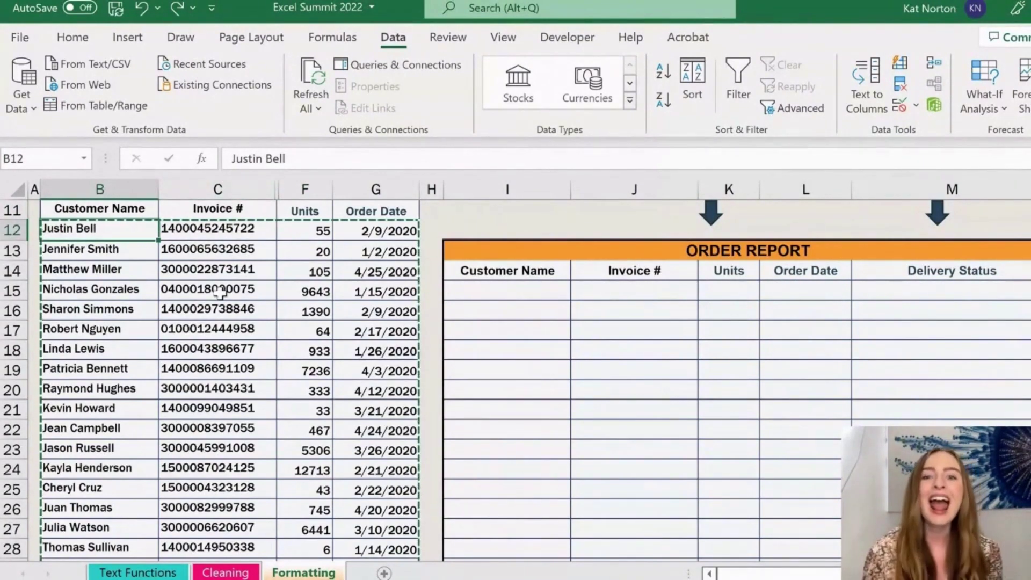
key("ctrl+shift+Right")
key("ctrl+shift+Down")
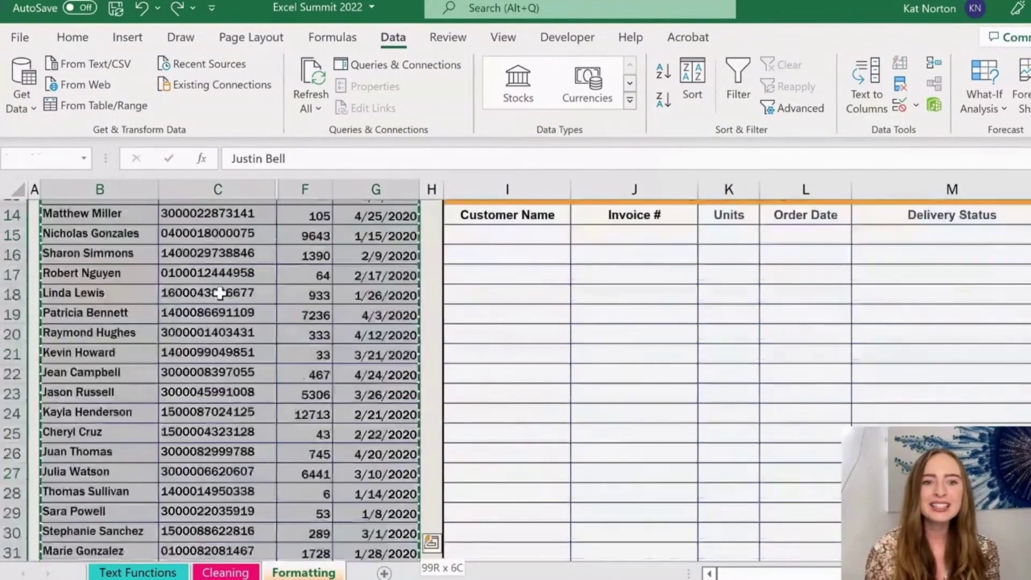
scroll(220, 293, "down", 20)
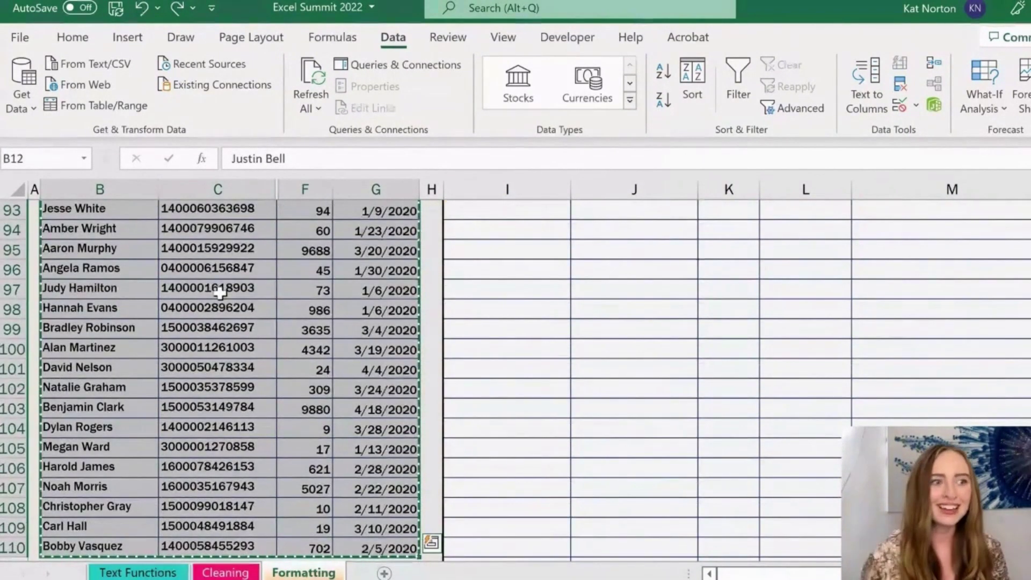
left_click(72, 37)
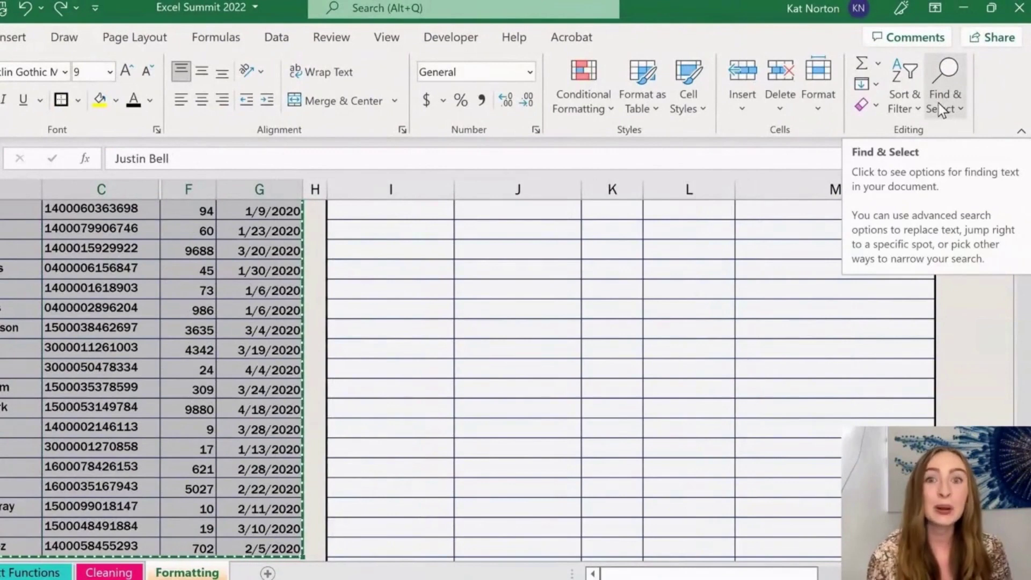
Open Go To Special from Find & Select and choose Visible cells only
left_click(939, 103)
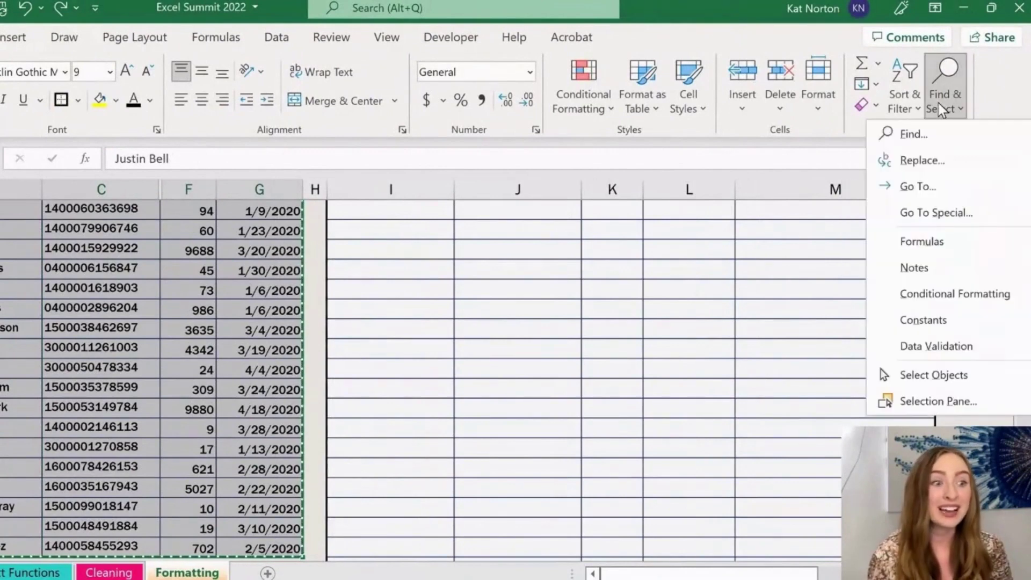
left_click(990, 211)
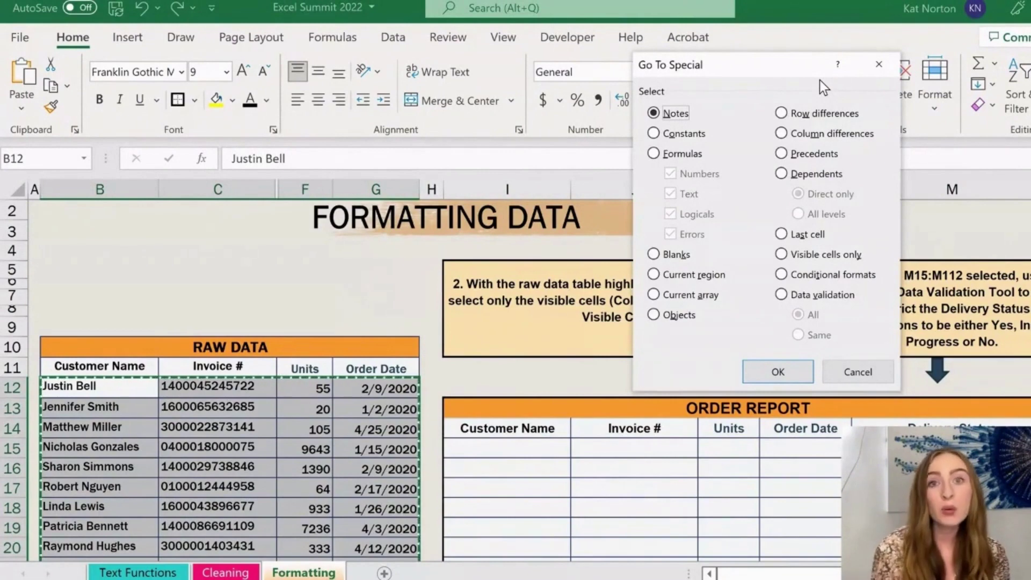
key("alt+y")
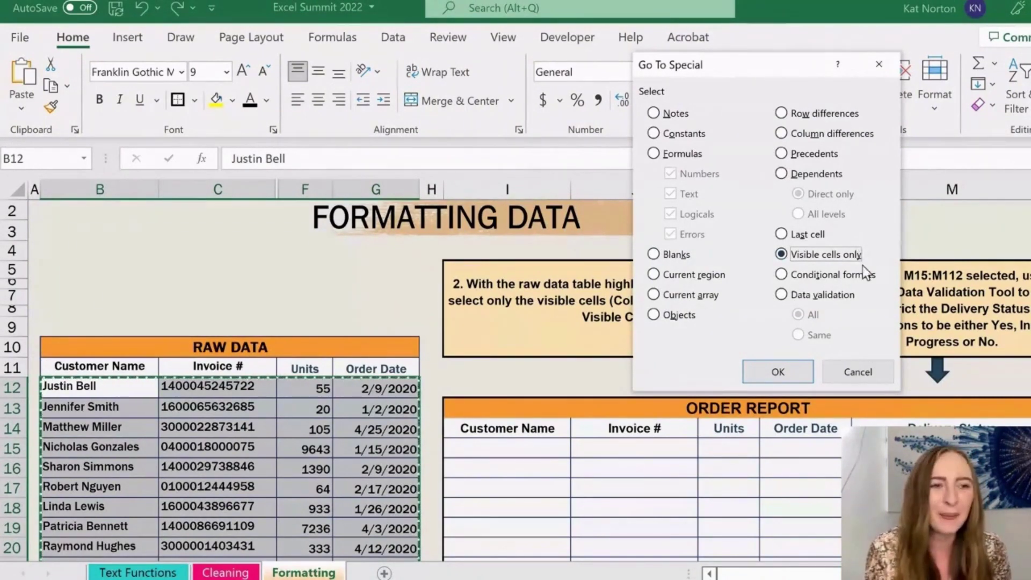
Select only visible cells and paste them into the Order Report at I15, checking an Order Date
left_click(779, 373)
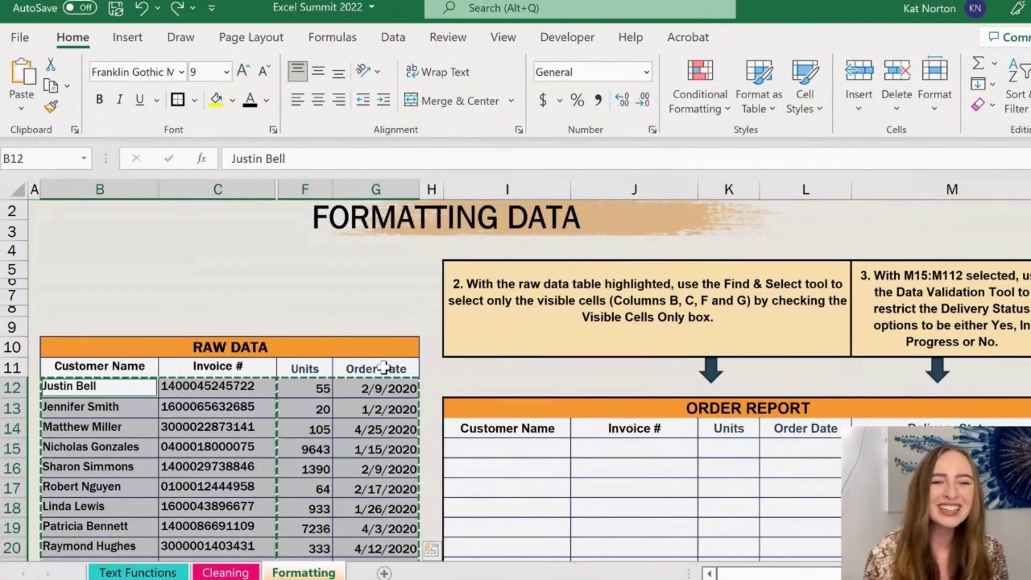
scroll(309, 368, "down", 1)
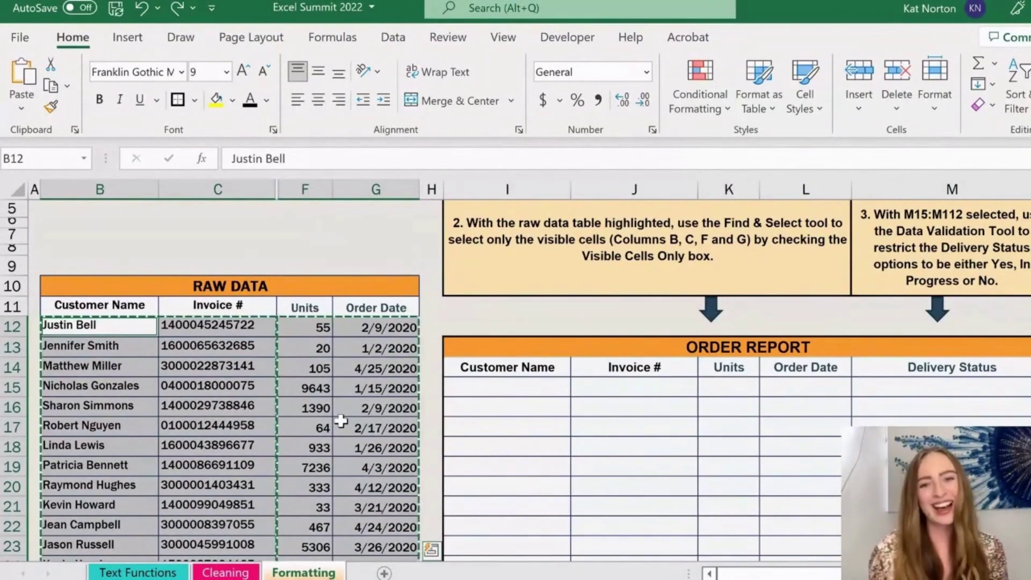
left_click(483, 386)
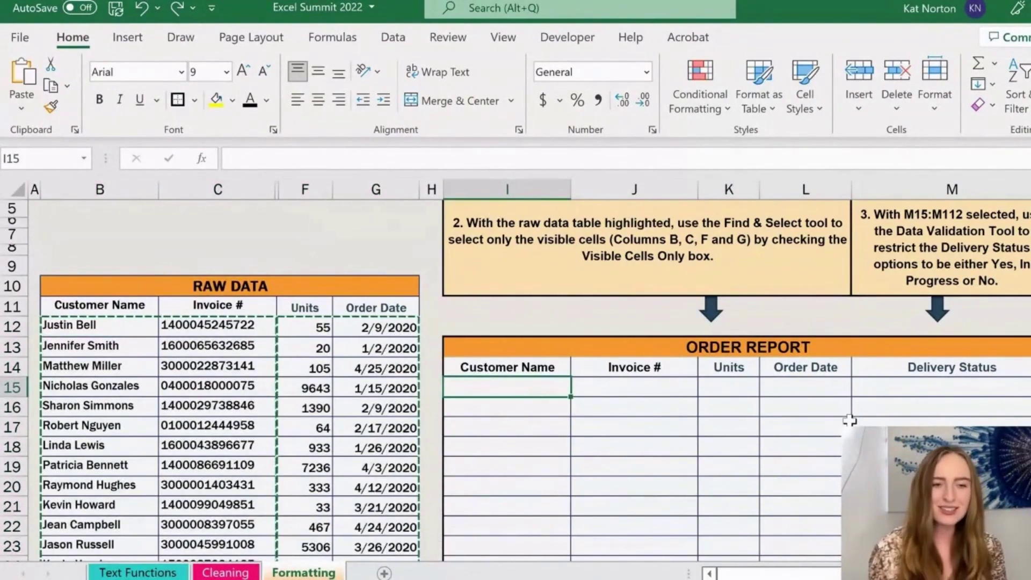
key("ctrl+v")
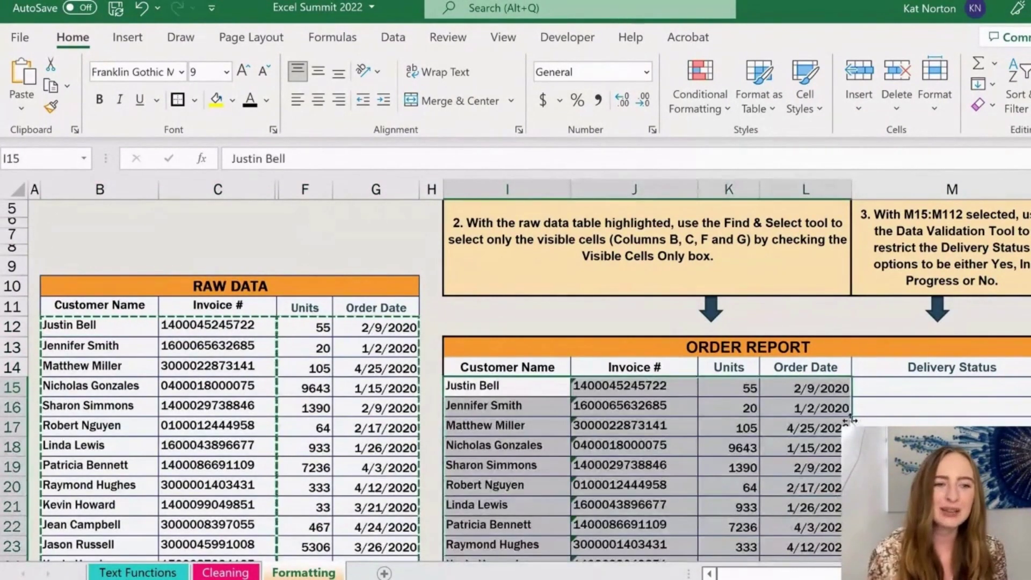
left_click(832, 425)
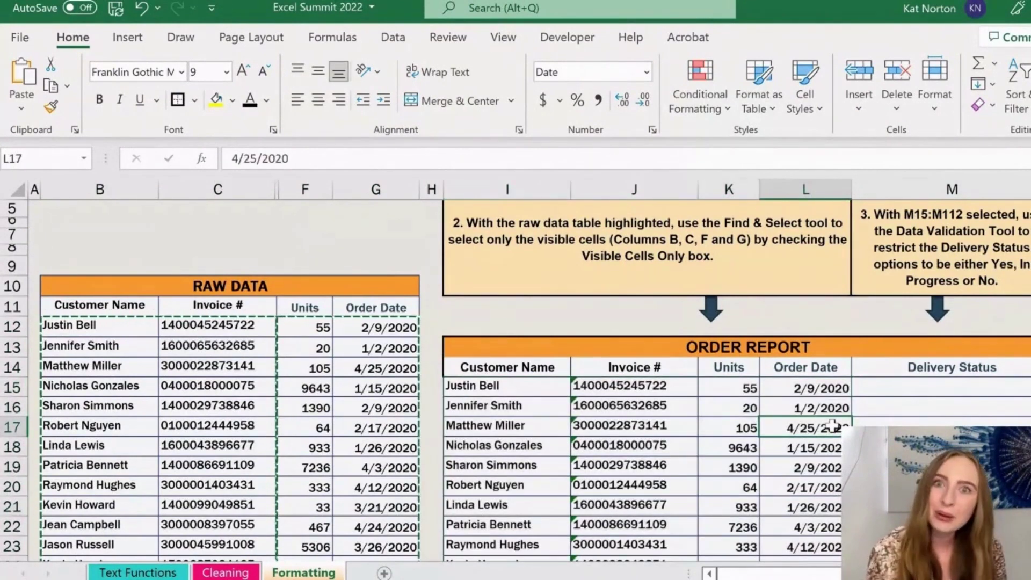